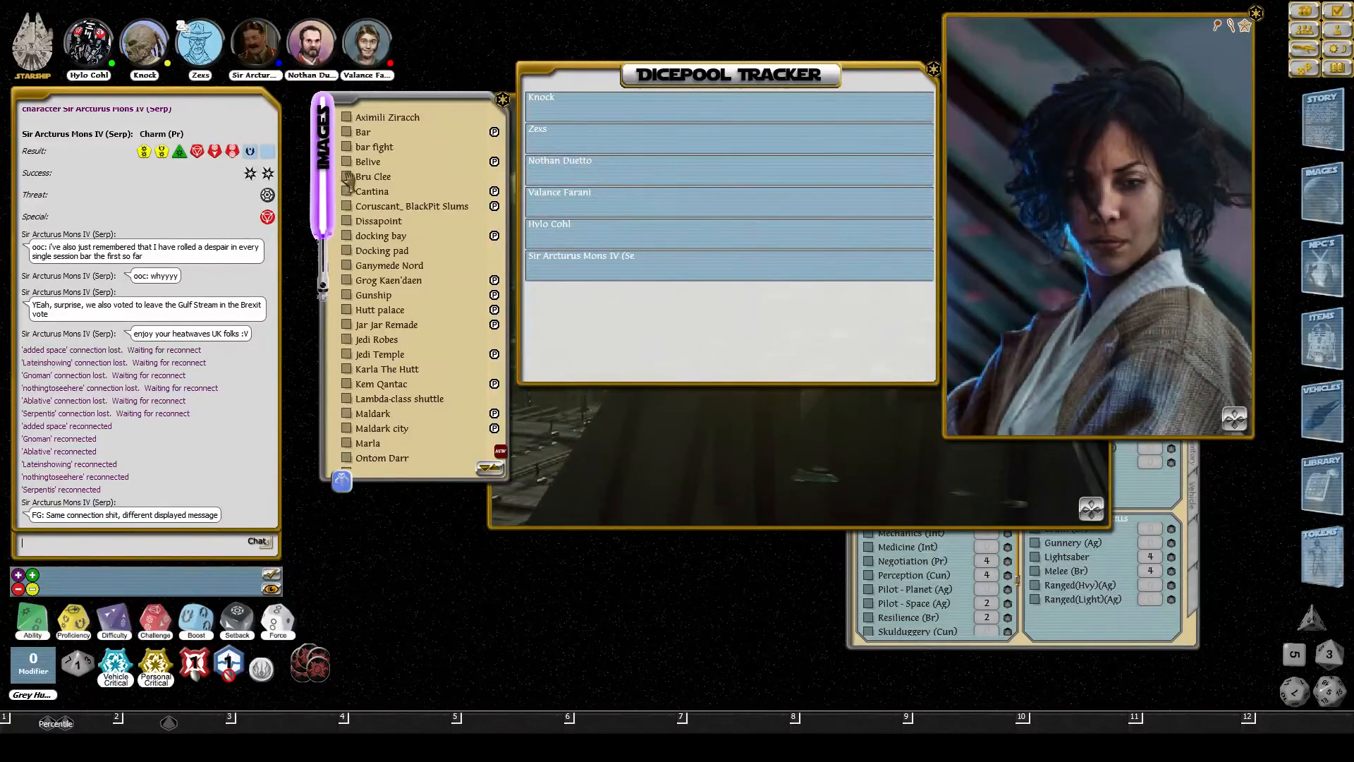
# - Show the Bru Clee portrait enlarged and positioned up-right over the tracker for the players
pyautogui.click(347, 176)
pyautogui.rightClick(675, 185)
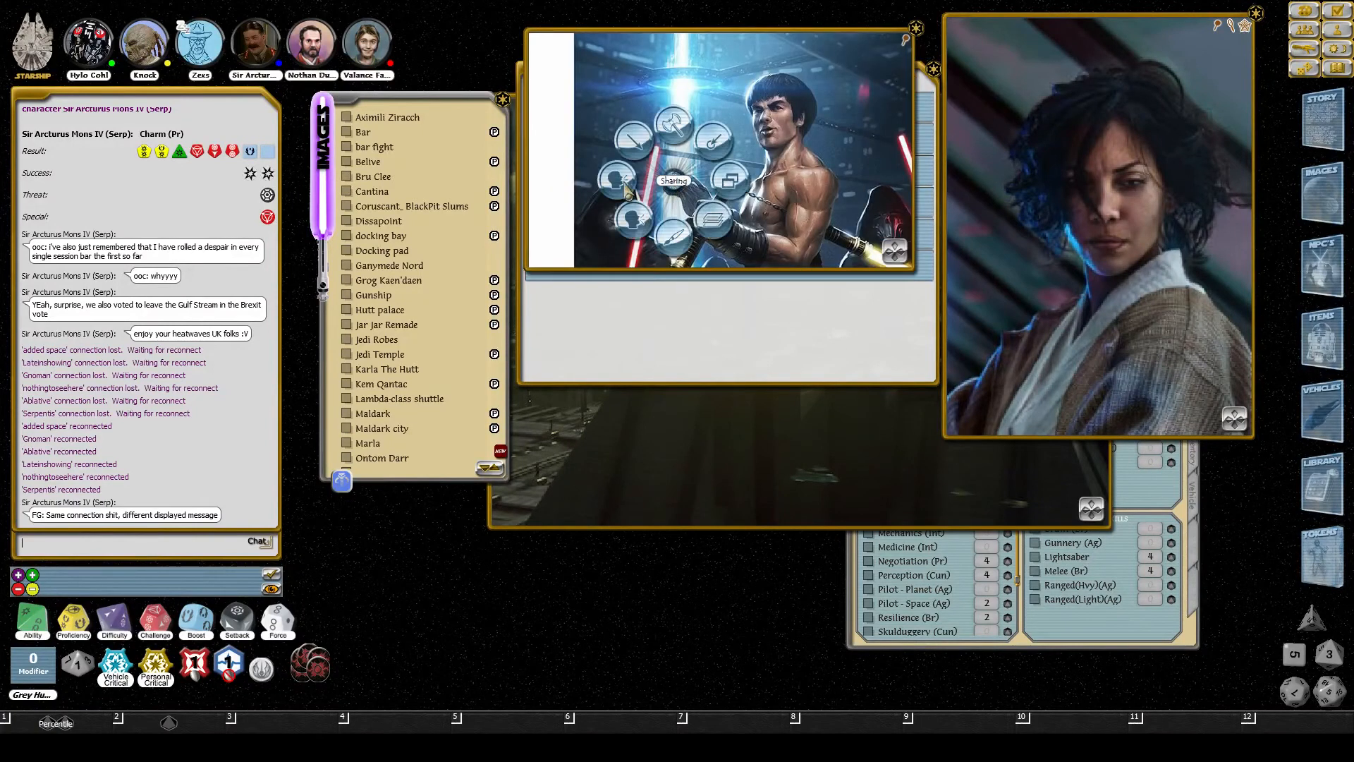
pyautogui.click(571, 186)
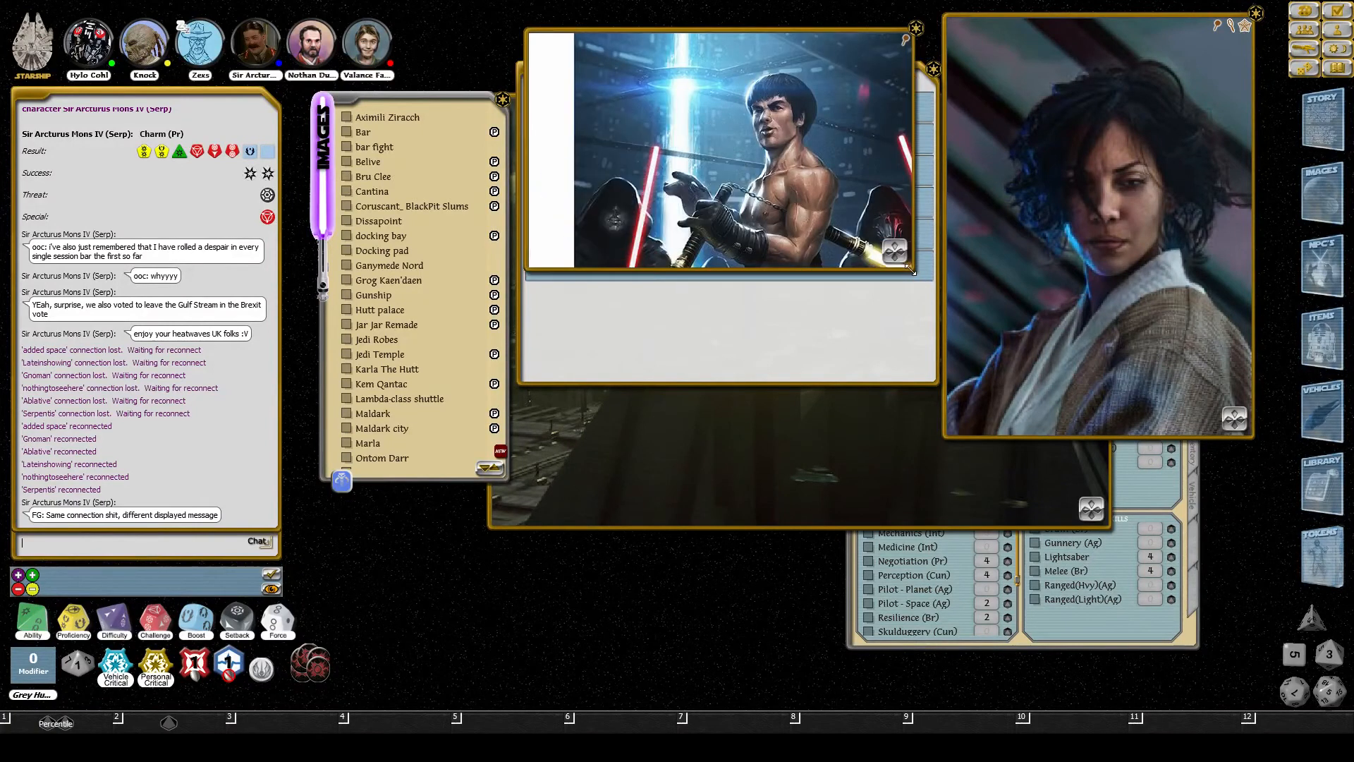
pyautogui.moveTo(912, 274)
pyautogui.mouseDown()
pyautogui.moveTo(1019, 501)
pyautogui.moveTo(1005, 559)
pyautogui.mouseUp()
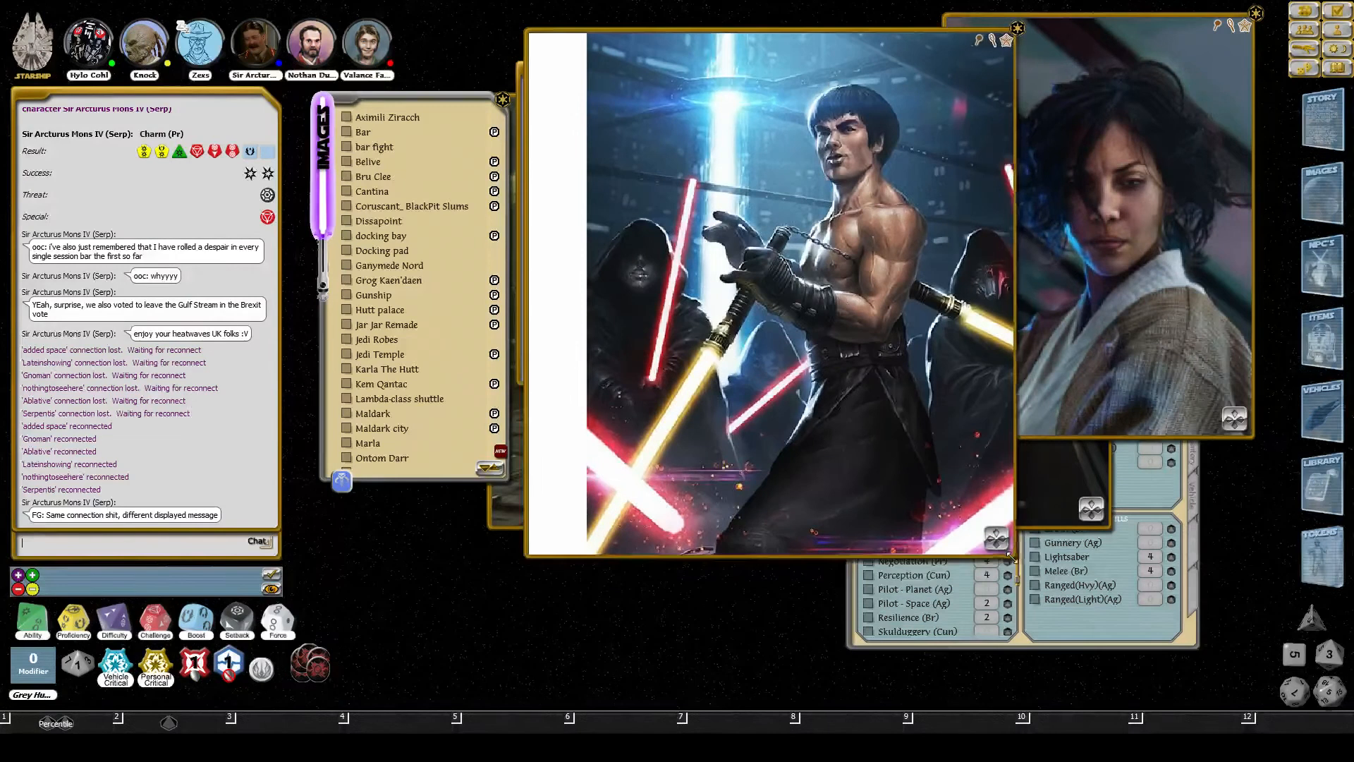
pyautogui.moveTo(988, 543); pyautogui.dragTo(974, 546)
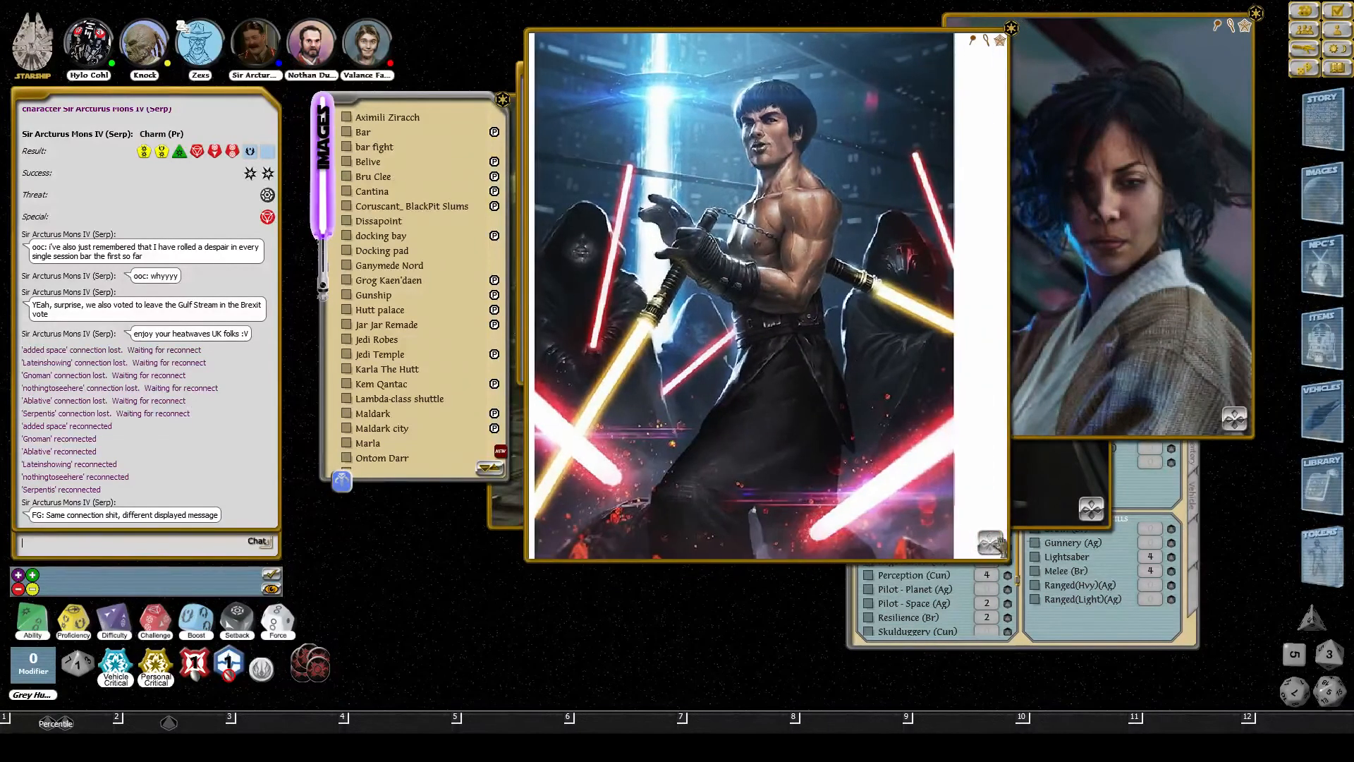
pyautogui.moveTo(942, 465); pyautogui.dragTo(1037, 432)
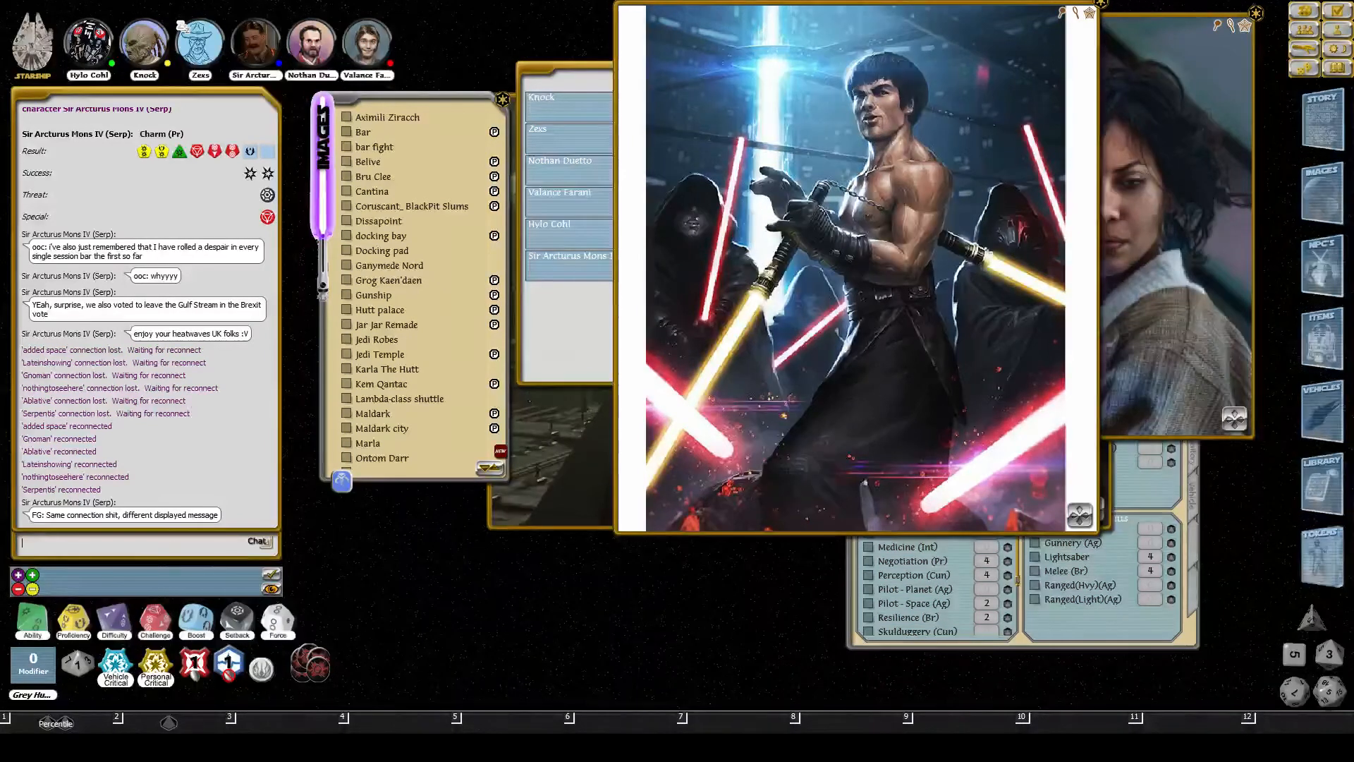
pyautogui.moveTo(908, 264)
pyautogui.mouseDown()
pyautogui.moveTo(895, 268)
pyautogui.moveTo(1020, 267)
pyautogui.mouseUp()
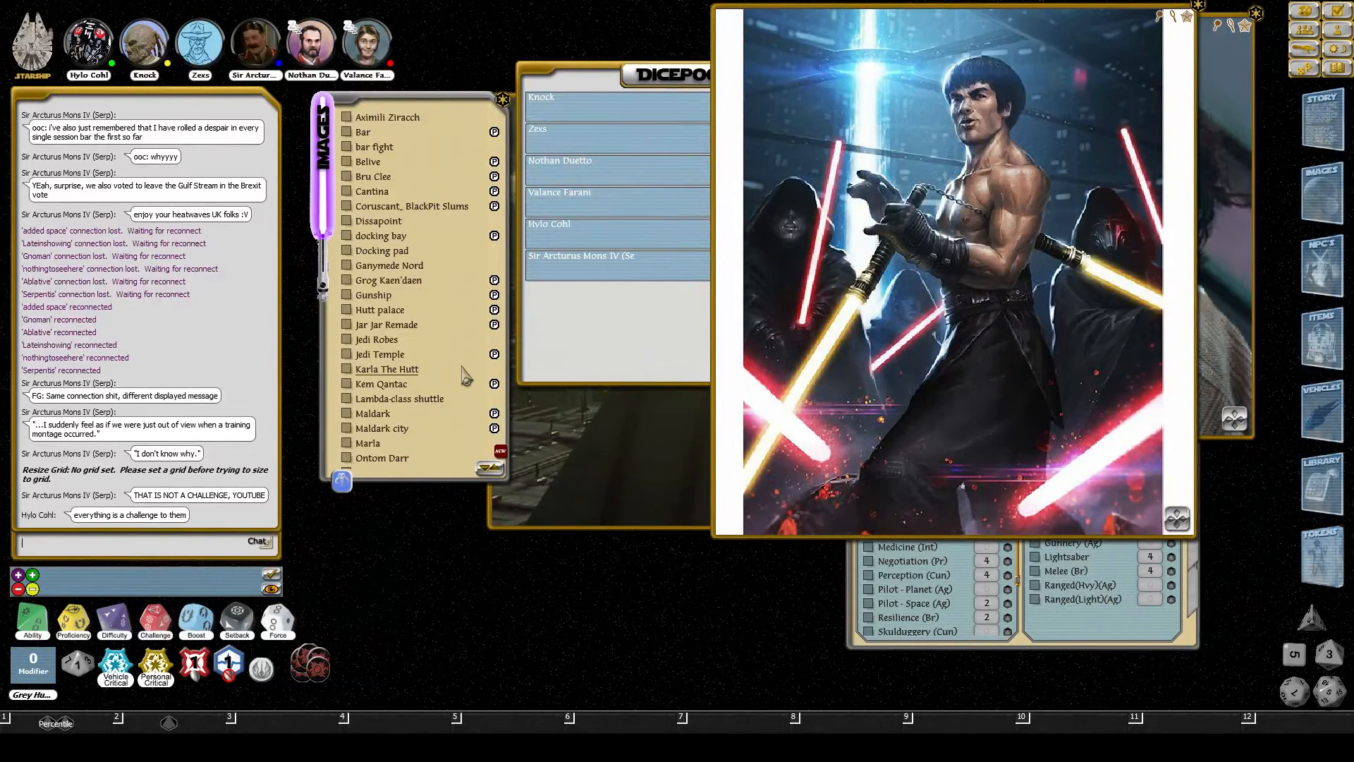
# - Select the Ontom Darr entry, raise the woman's portrait above the duel artwork and nudge it down-right
pyautogui.click(381, 458)
pyautogui.moveTo(466, 90); pyautogui.dragTo(436, 99)
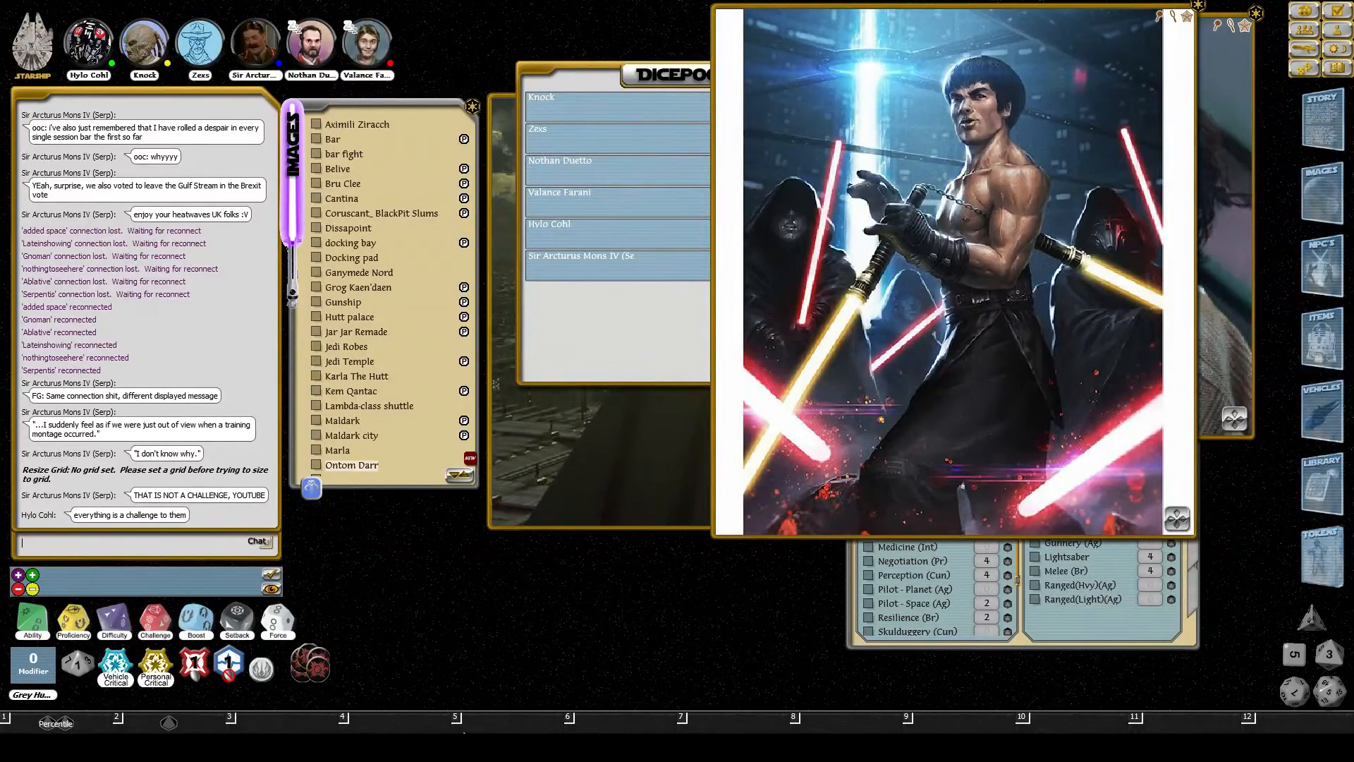
pyautogui.click(1221, 304)
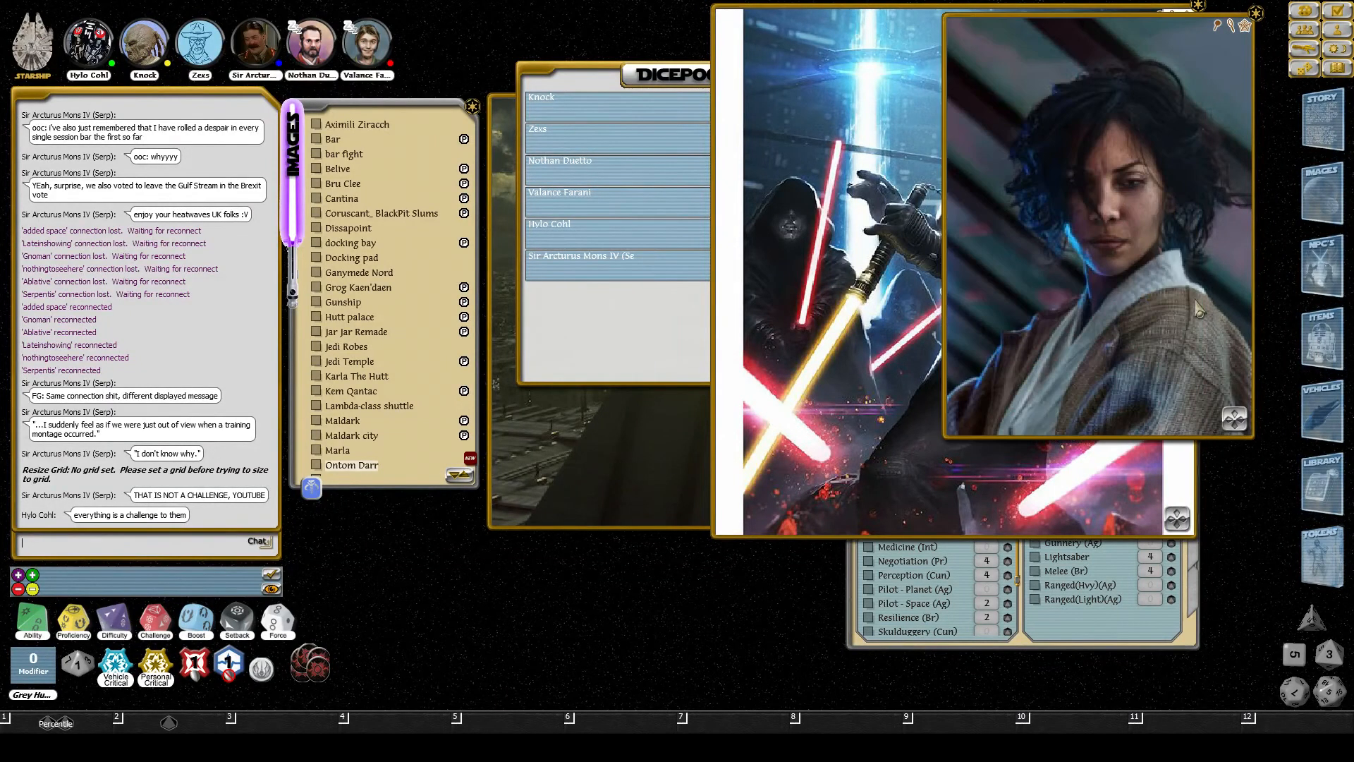
pyautogui.moveTo(1185, 314); pyautogui.dragTo(1195, 326)
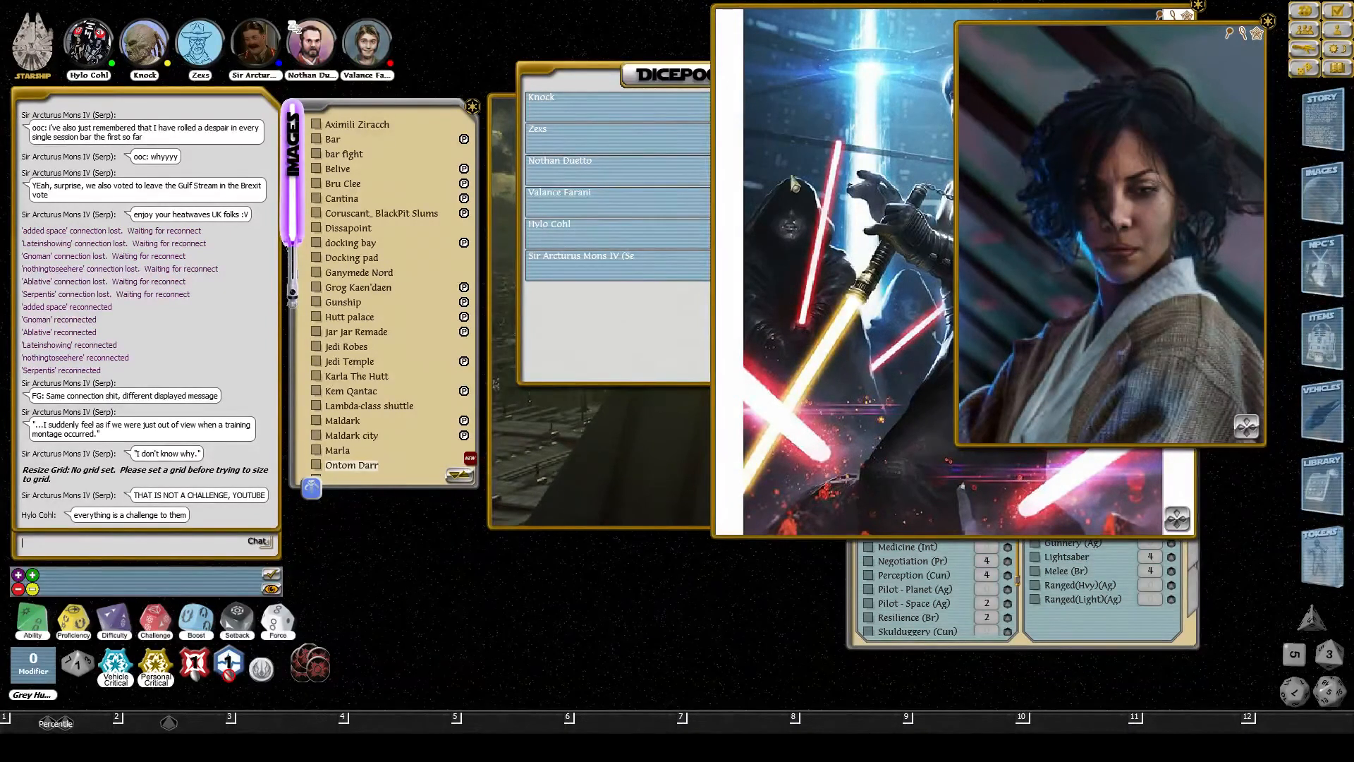
# - Close the lightsaber duel artwork and lay the woman's portrait over the Jedi Temple scene
pyautogui.moveTo(1169, 13); pyautogui.dragTo(1037, 133)
pyautogui.click(1046, 119)
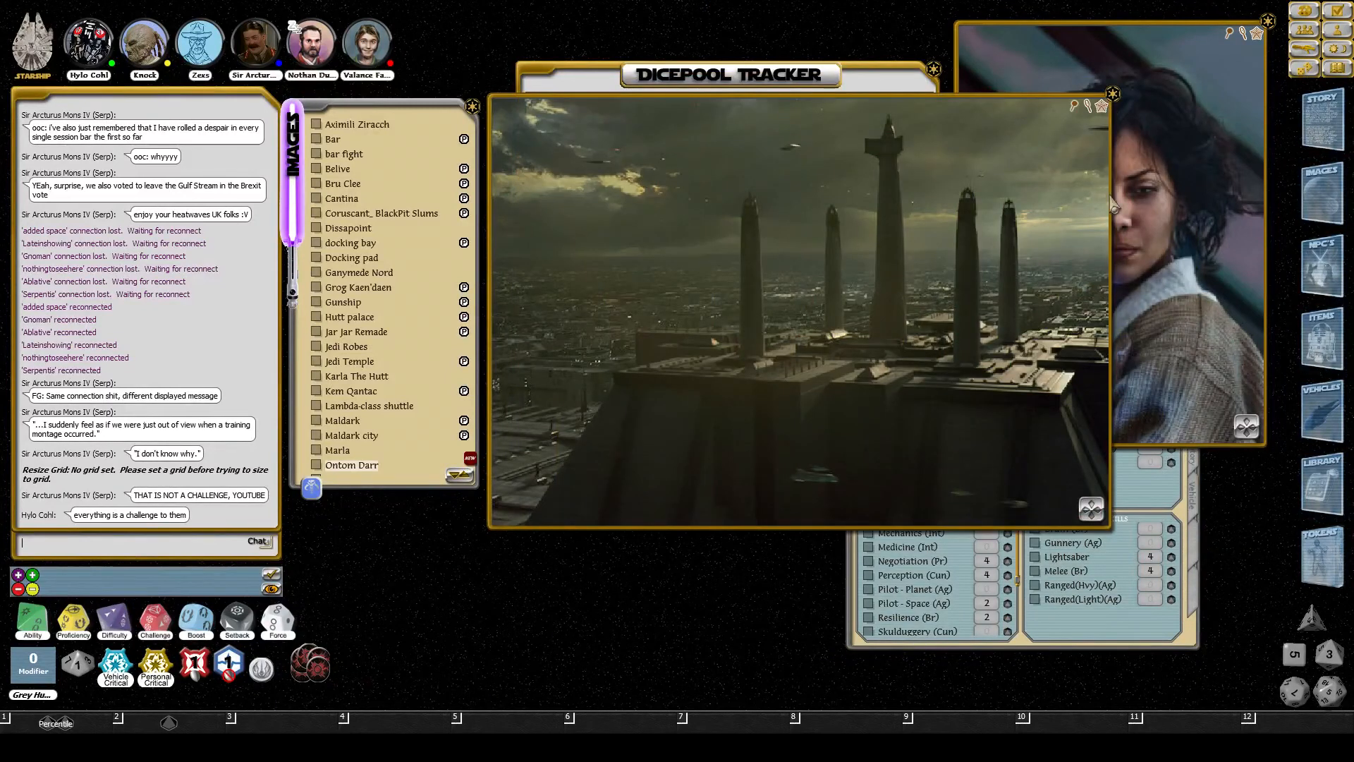
pyautogui.moveTo(1254, 202); pyautogui.dragTo(908, 283)
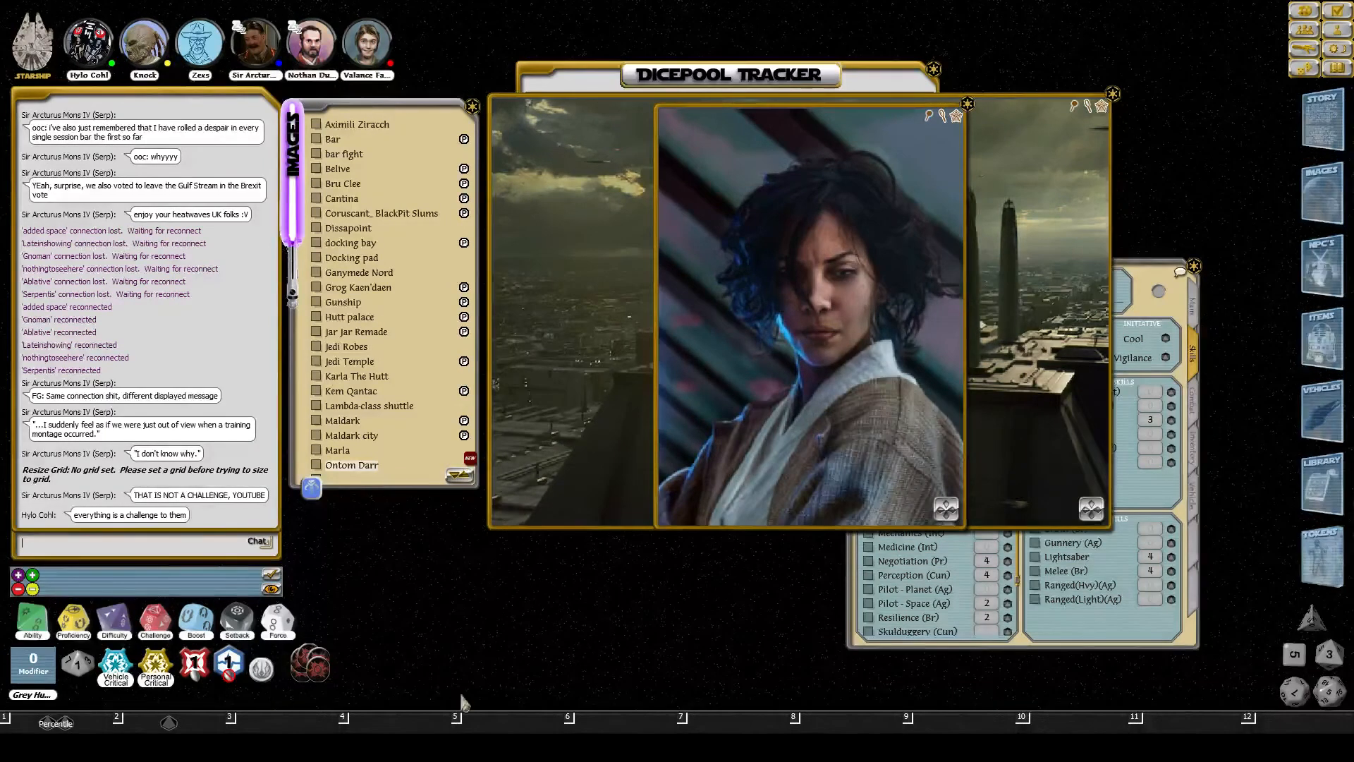
# - Raise the Dicepool Tracker player list and park the woman's portrait in the upper right
pyautogui.moveTo(773, 128); pyautogui.dragTo(866, 157)
pyautogui.click(866, 93)
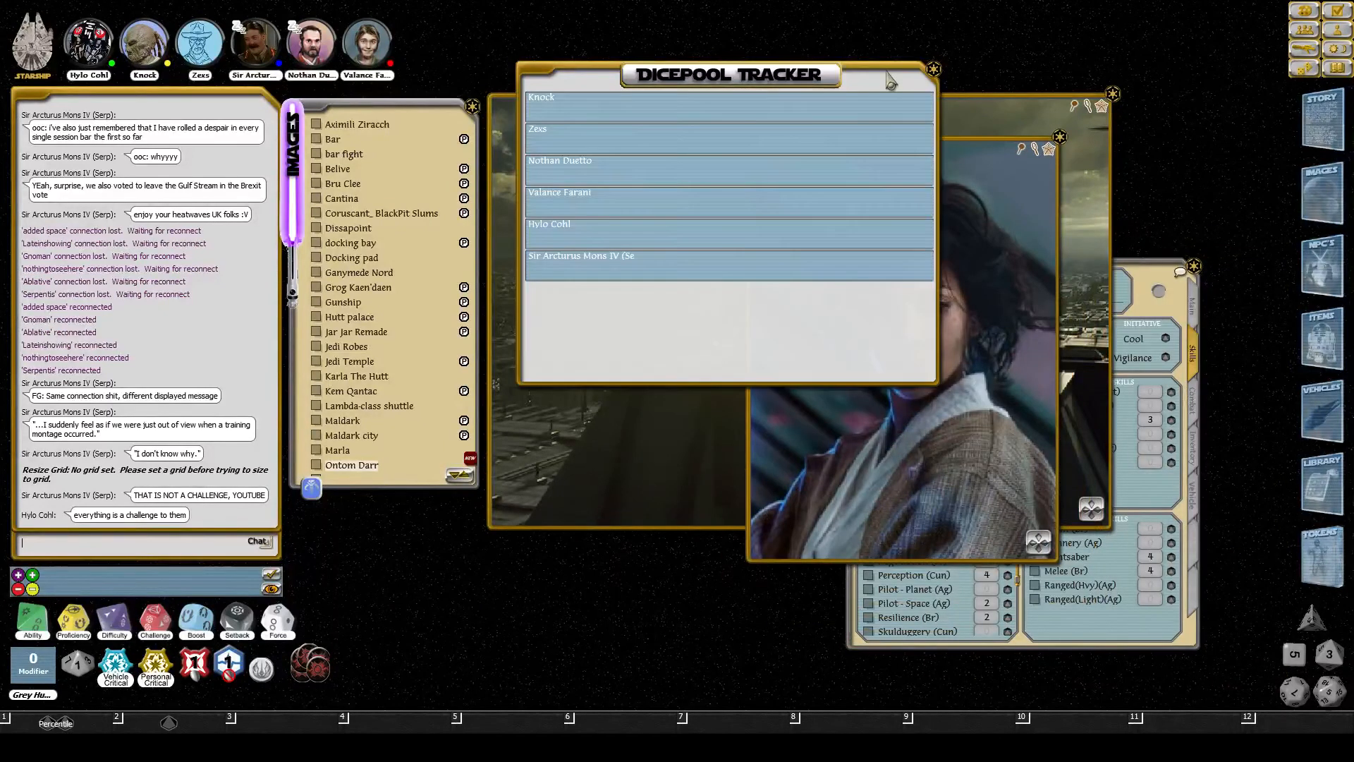
pyautogui.moveTo(915, 241); pyautogui.dragTo(1209, 235)
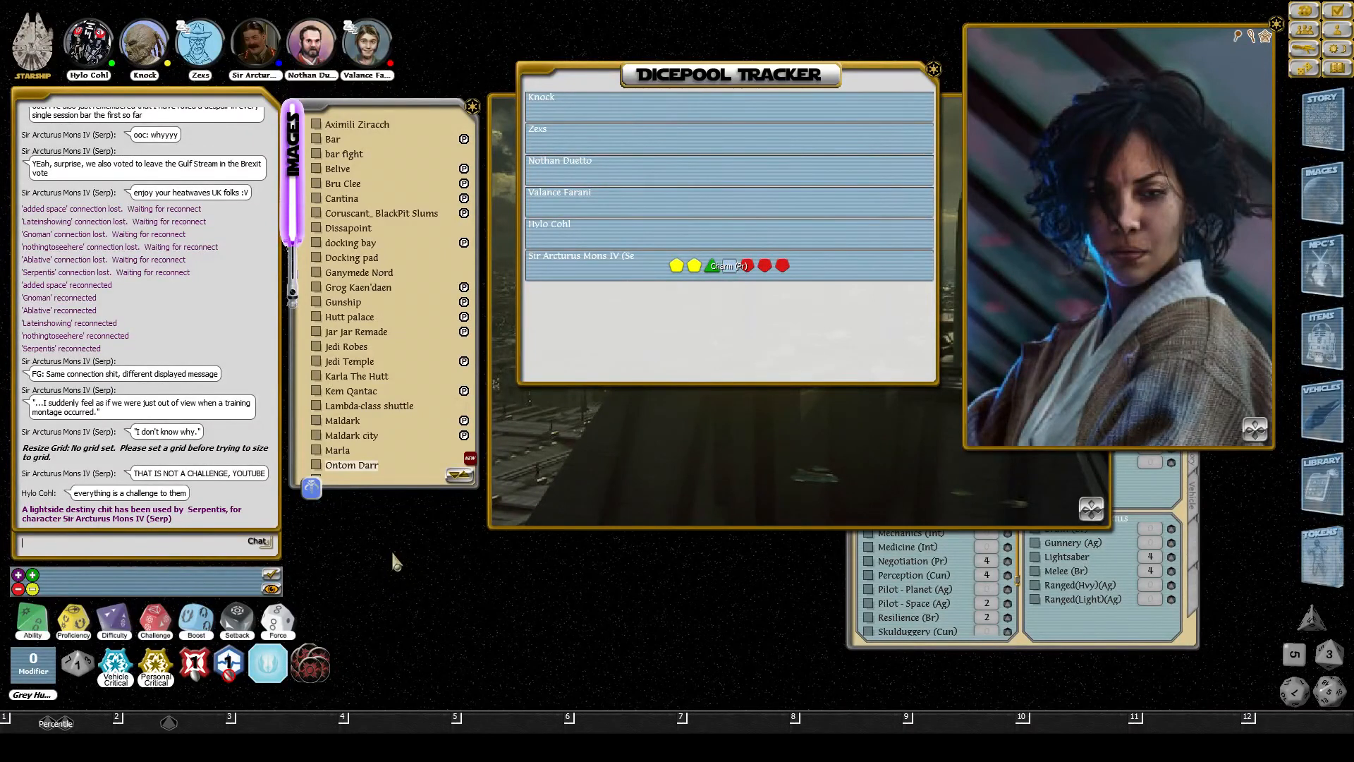
# - Flip a destiny point token in the pool to its dark side to spend it as GM
pyautogui.doubleClick(267, 665)
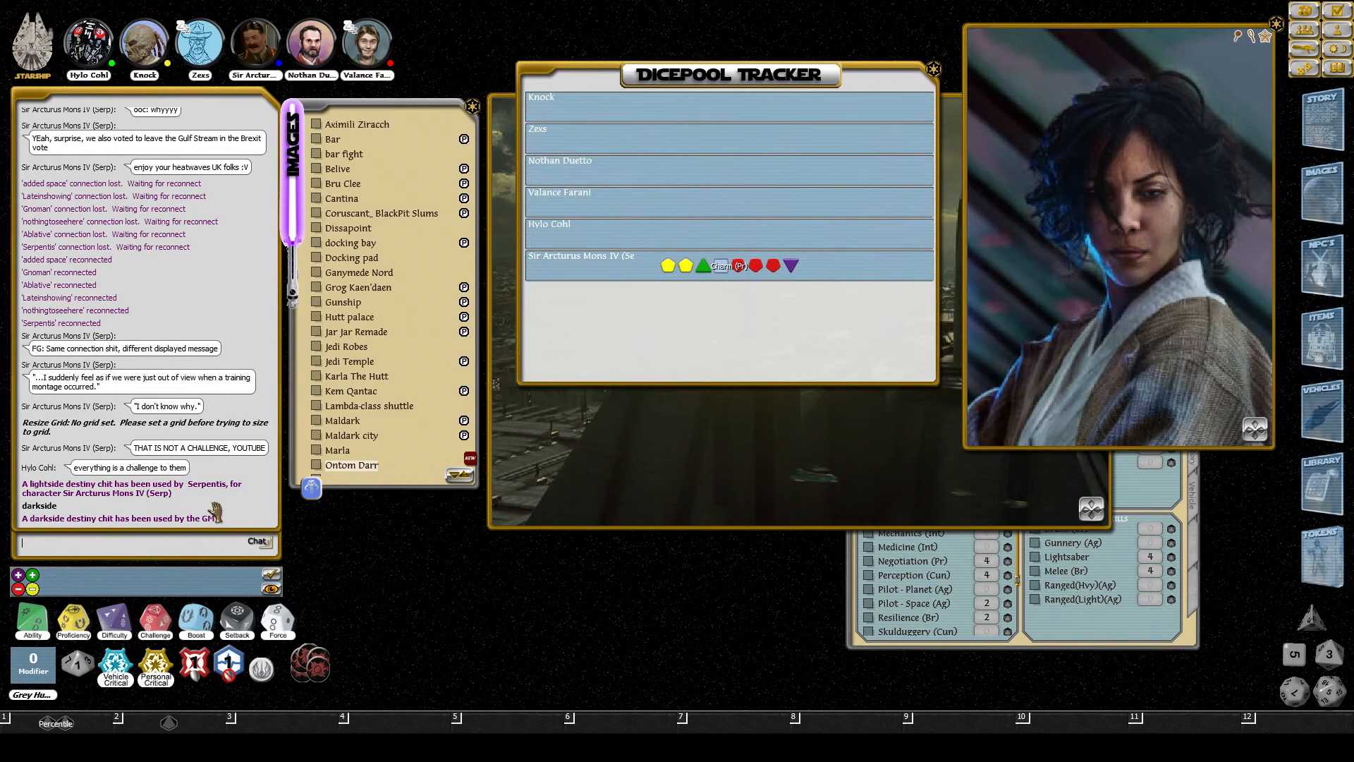
# - Roll Sir Arcturus Mons IV's Charm dice pool from his tracker row into chat
pyautogui.moveTo(730, 265); pyautogui.dragTo(215, 423)
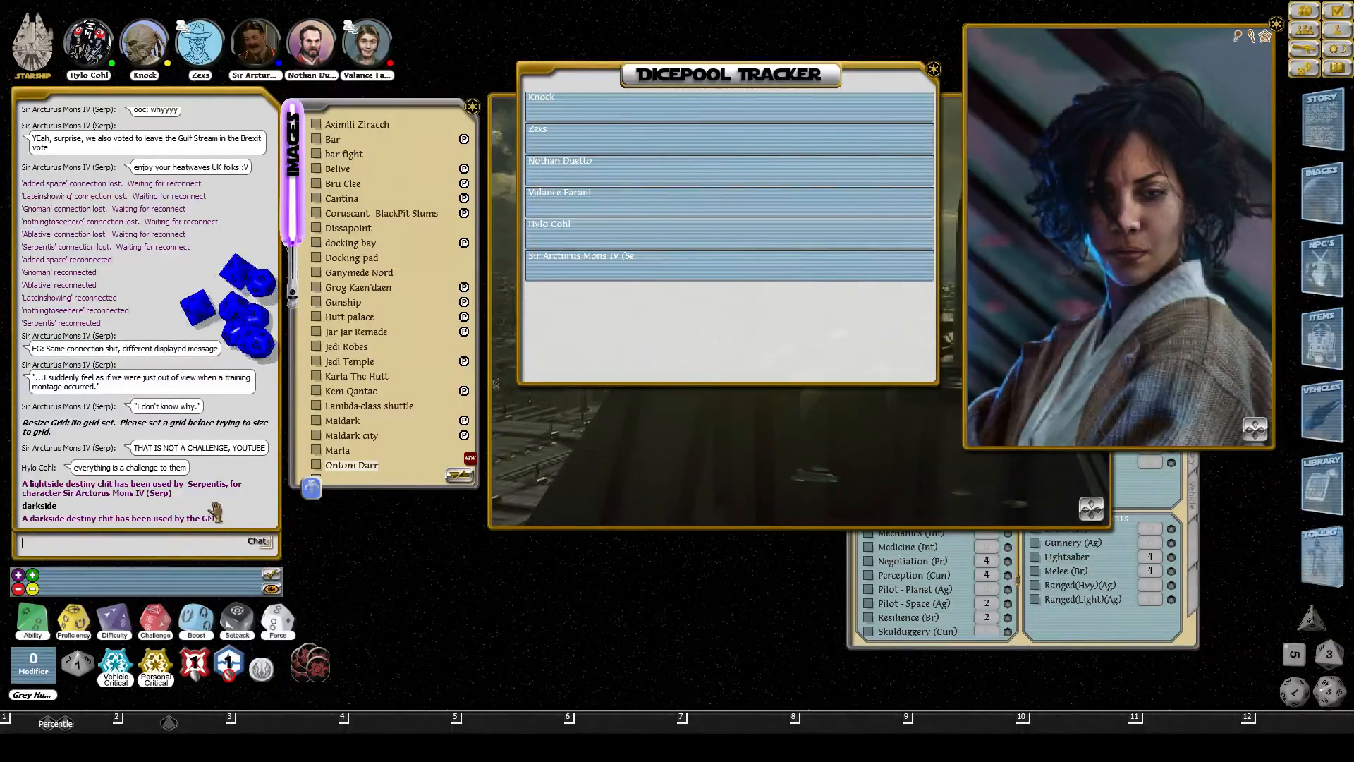